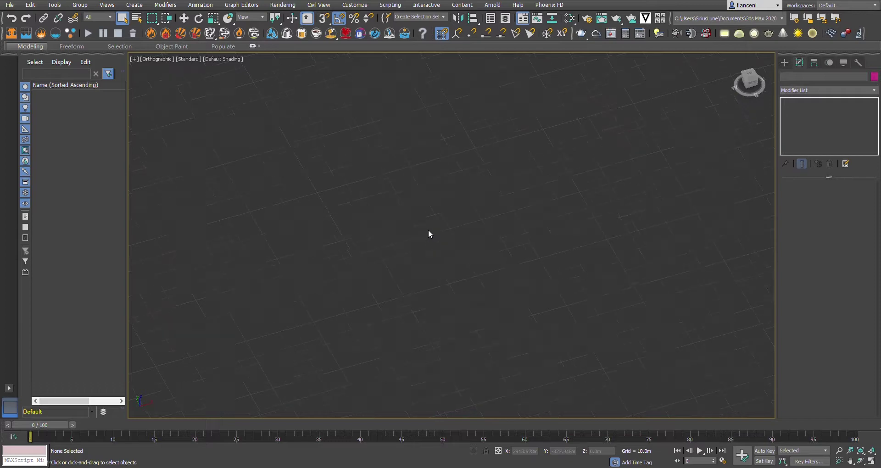
# - Choose Site CAD.dwg from the A2 folder as the AutoCAD drawing to link into the scene
pyautogui.scroll(-5, 429, 226)
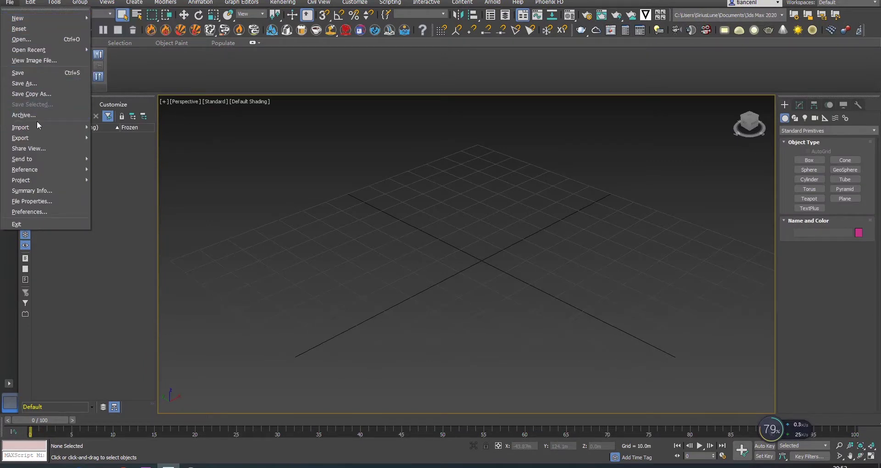
pyautogui.moveTo(39, 128)
pyautogui.click(122, 180)
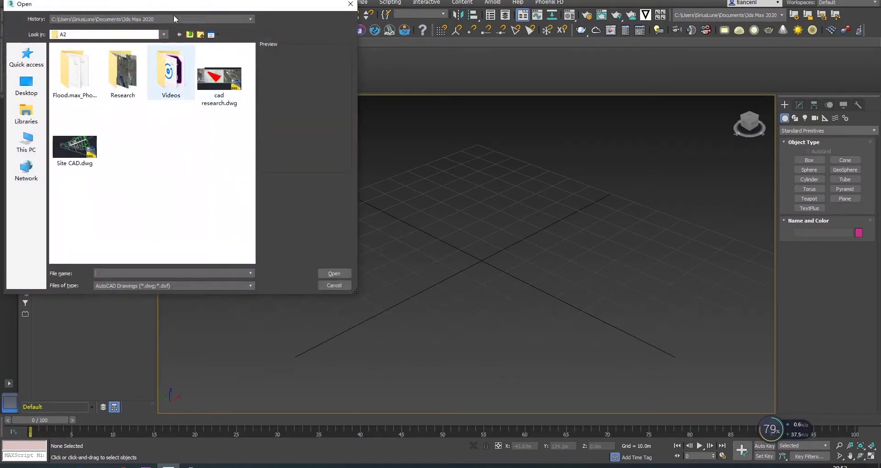
pyautogui.moveTo(180, 6); pyautogui.dragTo(384, 78)
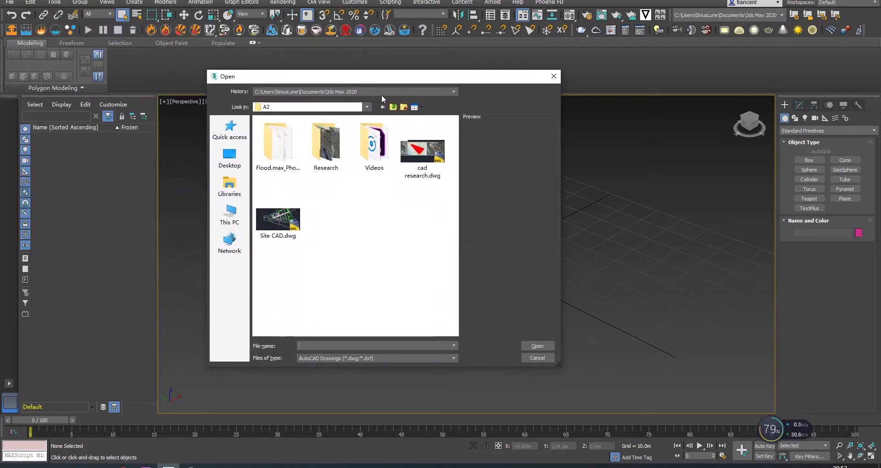
pyautogui.click(531, 347)
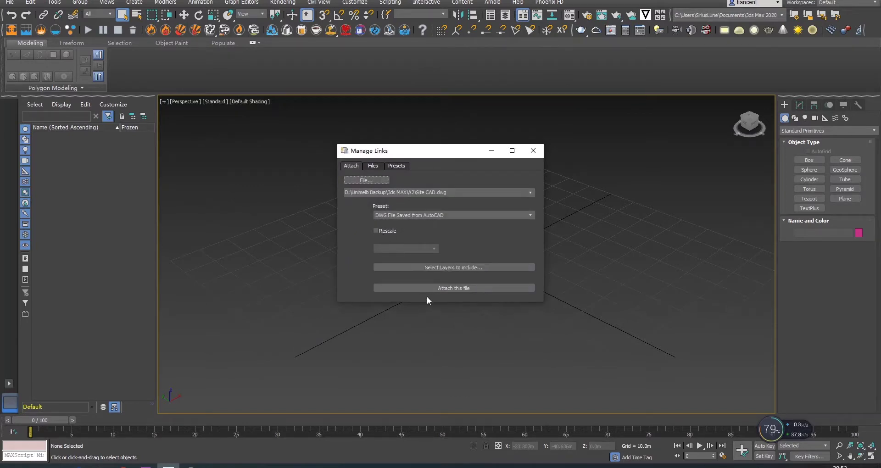
# - Attach the chosen drawing as a file link with the preset DWG File Saved from AutoCAD, without rescaling
pyautogui.click(376, 167)
pyautogui.click(395, 167)
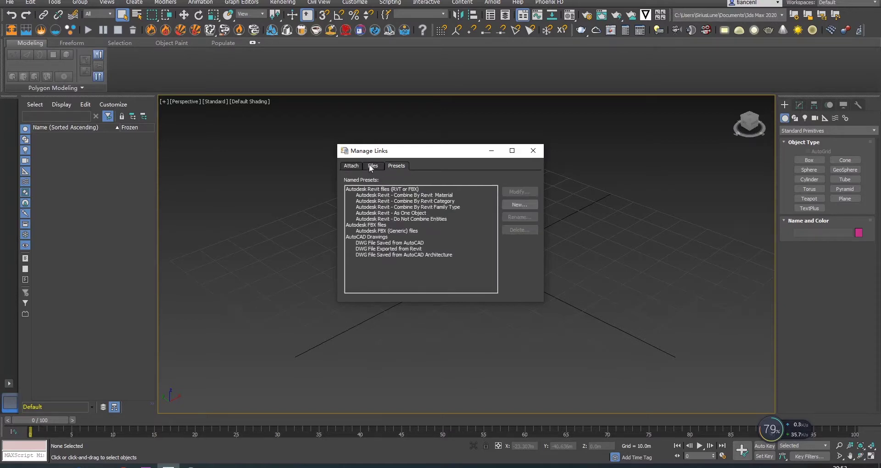
pyautogui.click(351, 166)
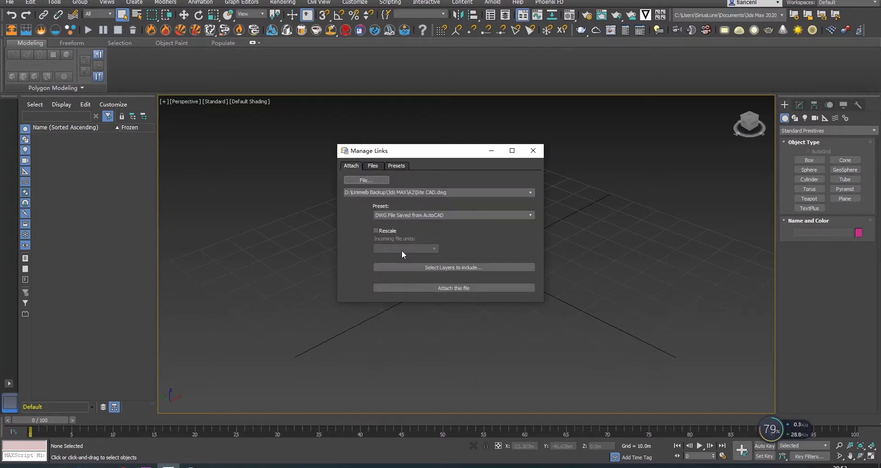
pyautogui.click(409, 288)
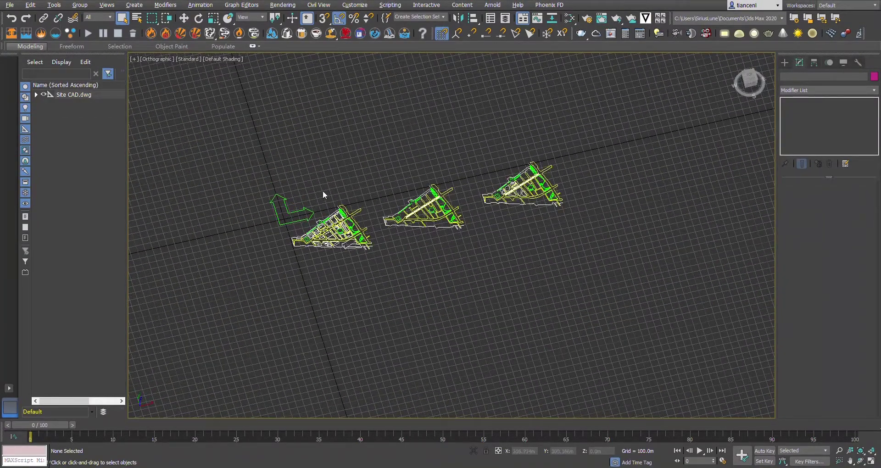
# - Apply Extrude at 0.0 m to the small inner blob outline Layer:图层2 near the site's western tip
pyautogui.scroll(2, 554, 186)
pyautogui.scroll(6, 554, 186)
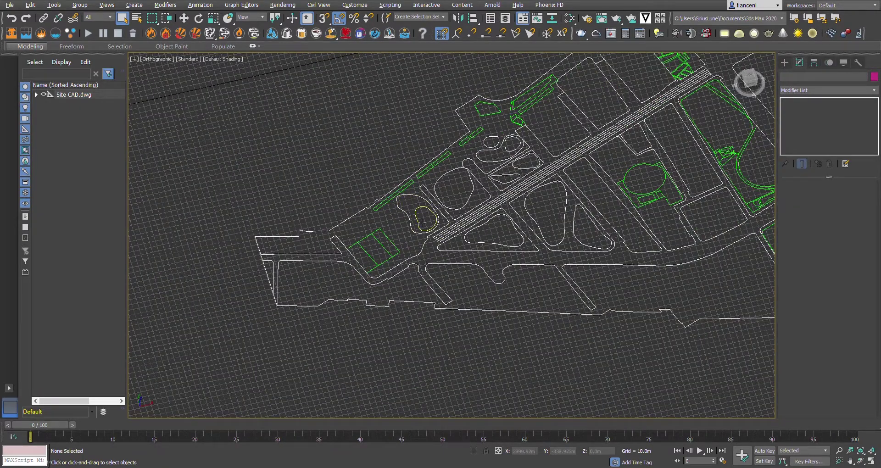
pyautogui.click(421, 223)
pyautogui.scroll(2, 414, 227)
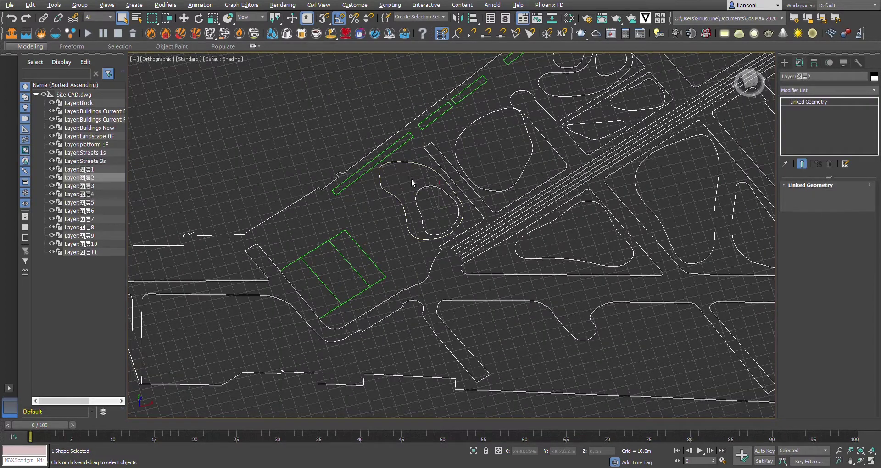
pyautogui.scroll(2, 419, 195)
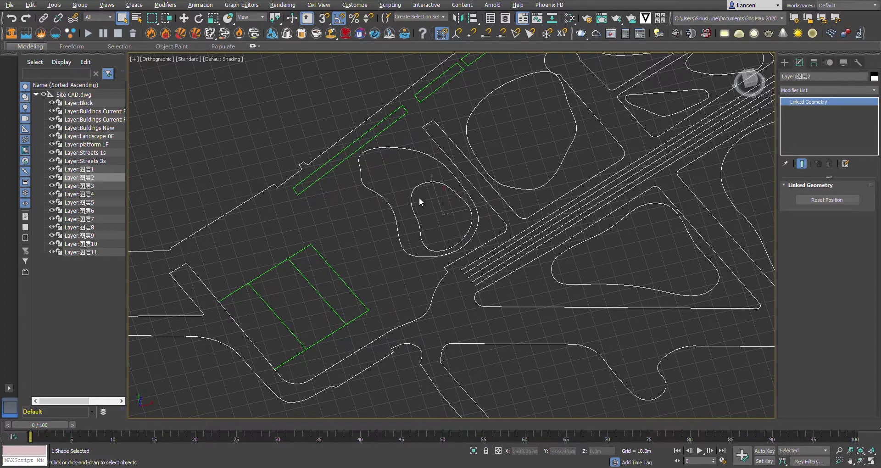
pyautogui.click(798, 90)
pyautogui.press('Up')
pyautogui.press('Return')
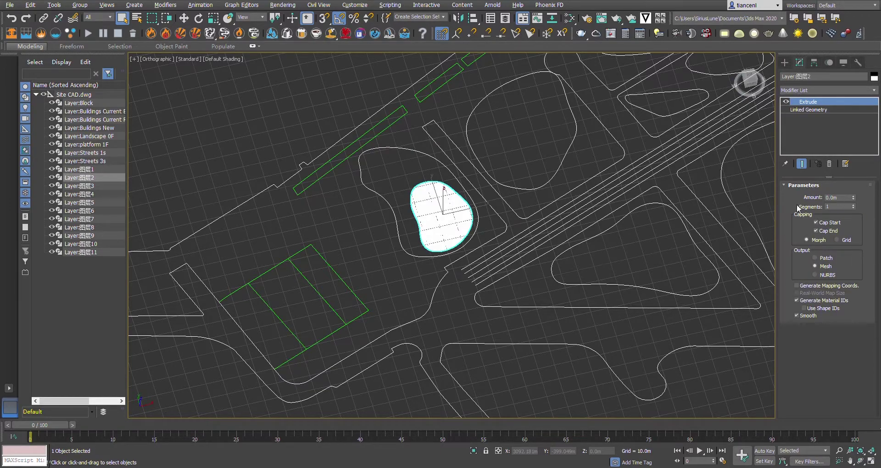
# - Apply Extrude at 0.0 m to the larger outline Layer:图层1 that surrounds the small inner blob
pyautogui.keyDown('alt'); pyautogui.moveTo(442, 236); pyautogui.dragTo(468, 228, button='middle'); pyautogui.keyUp('alt')
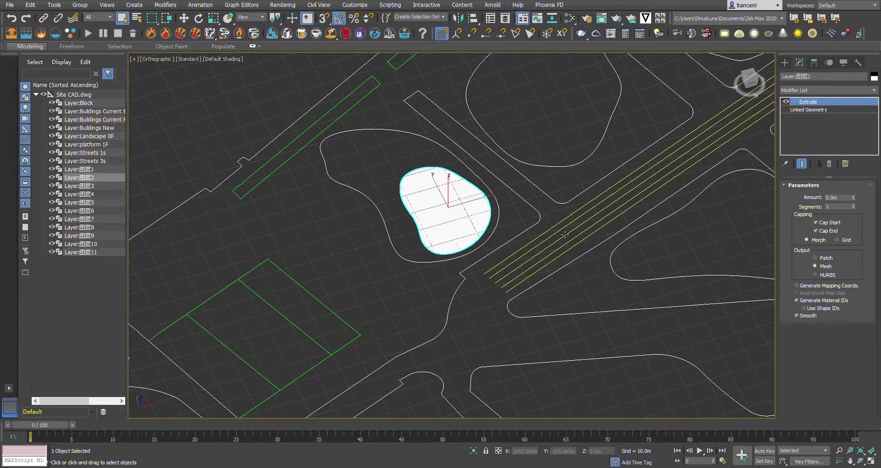
pyautogui.scroll(-3, 401, 210)
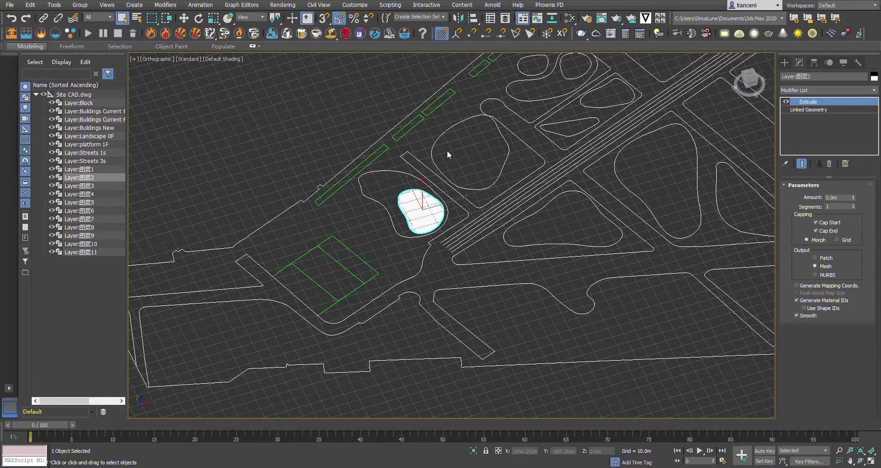
pyautogui.click(365, 197)
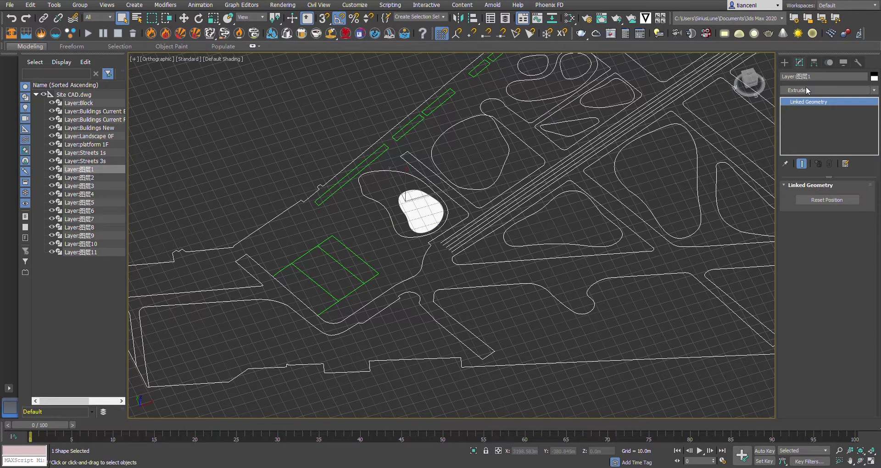
pyautogui.press('Return')
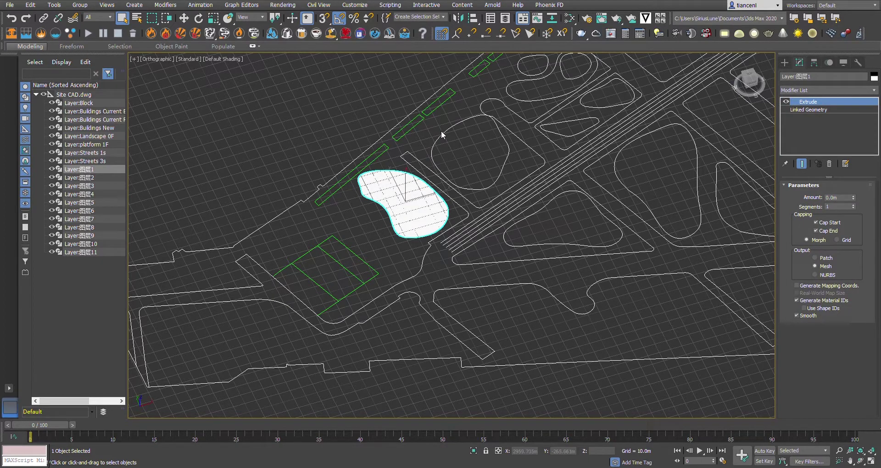
# - Apply Extrude at 0.0 m to the large rounded outline Layer:图层3 beside the first landscape surface
pyautogui.click(442, 128)
pyautogui.click(472, 119)
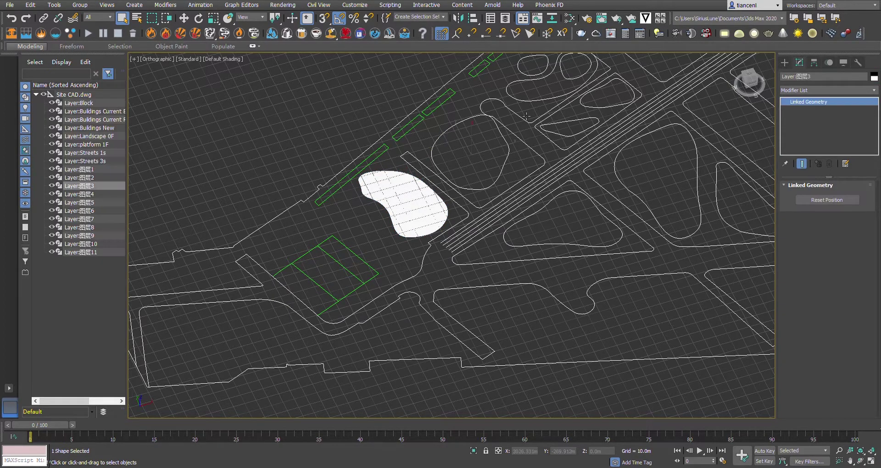
pyautogui.click(807, 91)
pyautogui.write('Extrude')
pyautogui.press('Return')
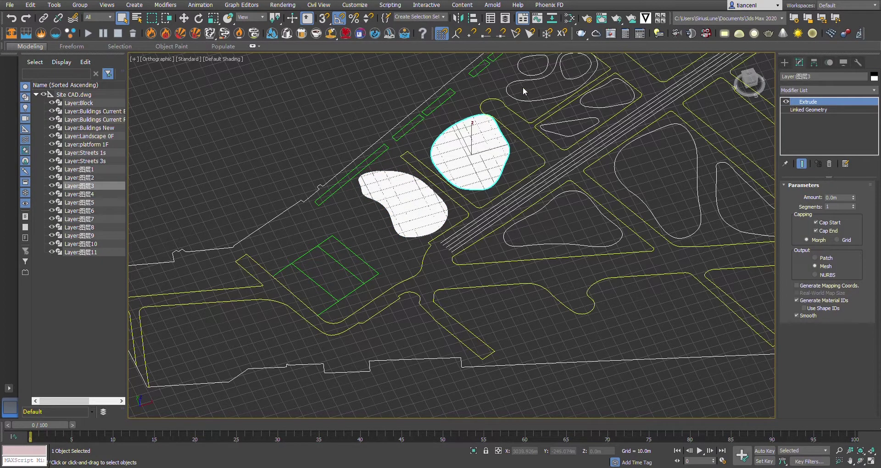
# - Apply Extrude at 0.0 m to the small oval outline Layer:图层5, keeping the plain selection tool active
pyautogui.click(523, 87)
pyautogui.click(556, 81)
pyautogui.press('e')
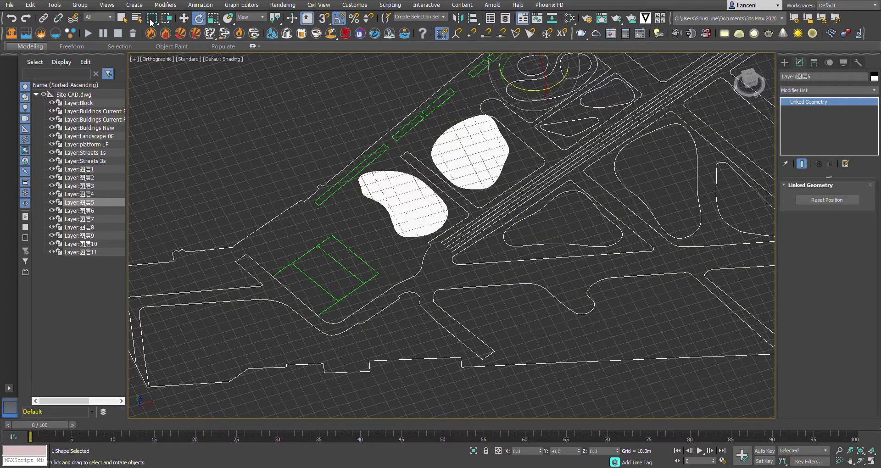
pyautogui.click(122, 18)
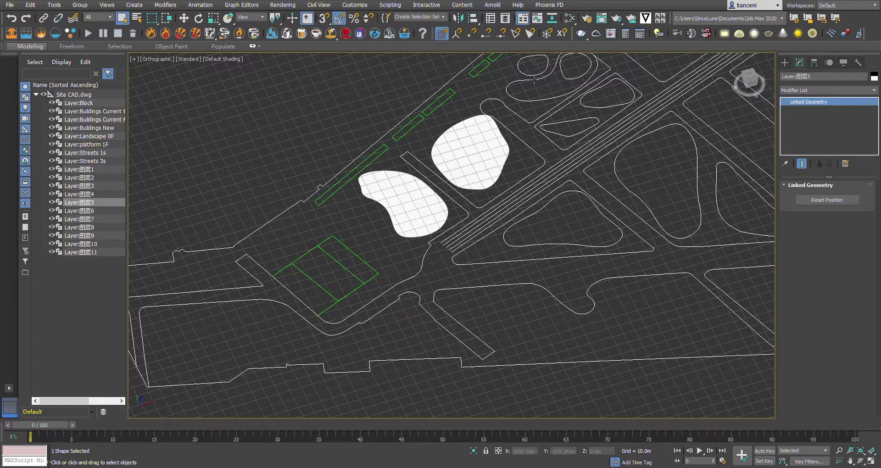
pyautogui.click(801, 90)
pyautogui.write('Extrude')
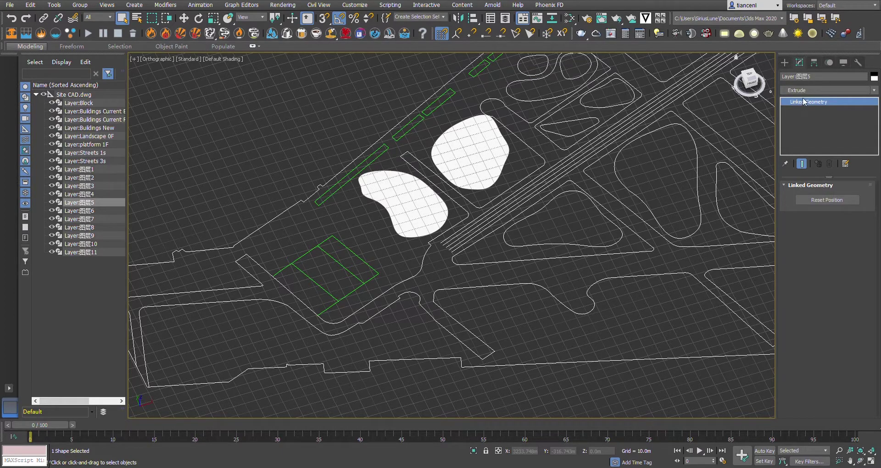
pyautogui.press('Return')
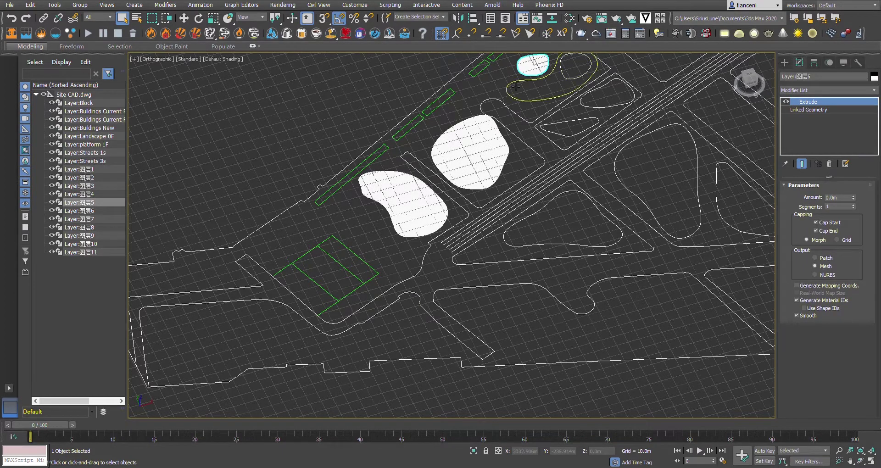
# - Apply Extrude to the curved outline Layer:图层4 and to the outline Layer:图层11 inside its bend
pyautogui.click(516, 87)
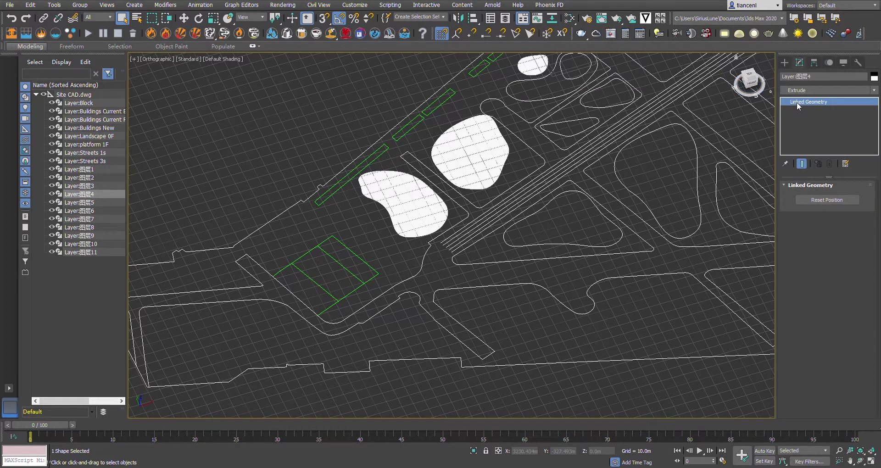
pyautogui.press('Return')
pyautogui.click(581, 79)
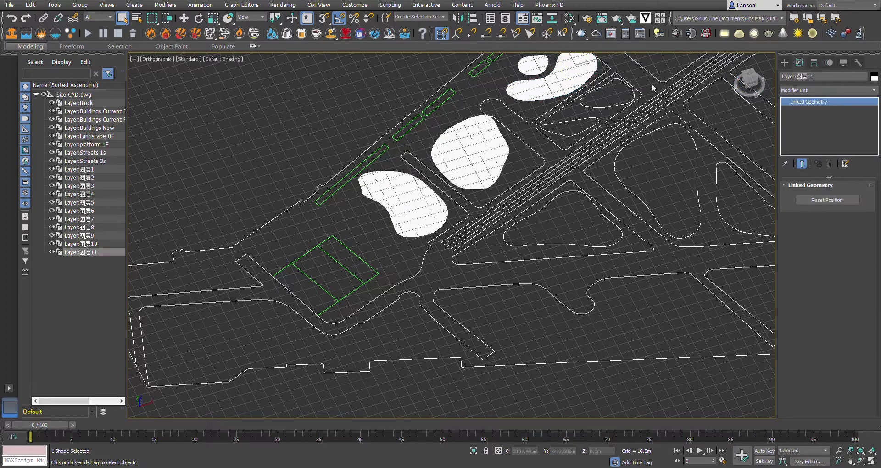
pyautogui.click(791, 91)
pyautogui.press('Return')
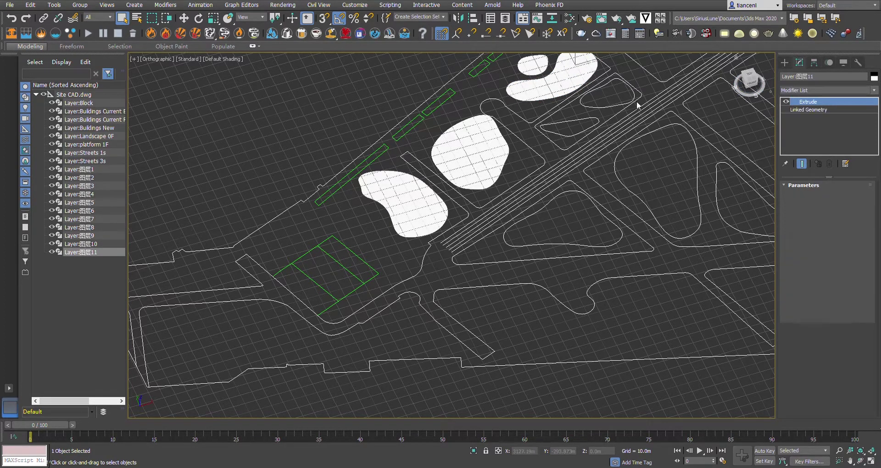
# - Apply Extrude to the two small outlines Layer:图层6 and Layer:图层7 on the north side of the street lines
pyautogui.click(607, 79)
pyautogui.click(811, 90)
pyautogui.press('e')
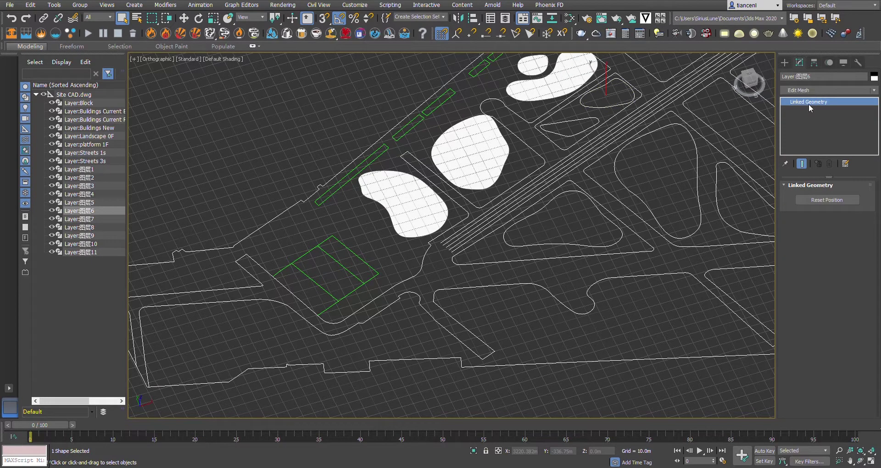
pyautogui.press('Return')
pyautogui.click(583, 121)
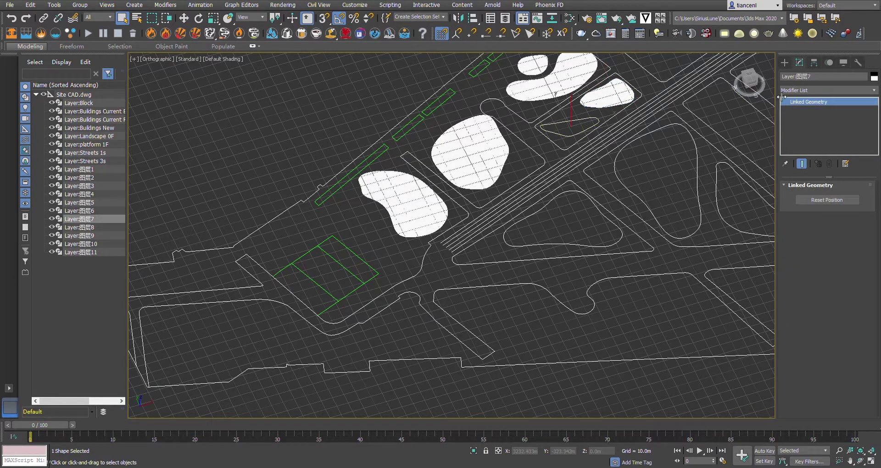
pyautogui.click(803, 91)
pyautogui.write('ex')
pyautogui.press('Return')
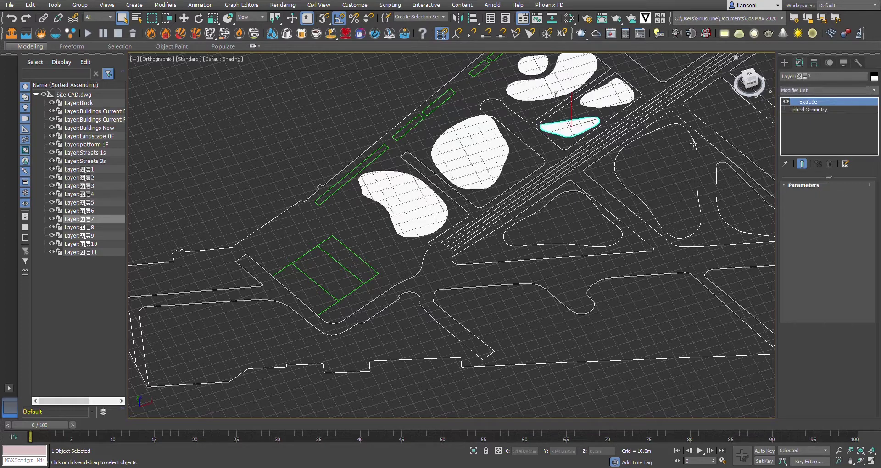
# - Apply Extrude to the large outline Layer:图层9 and its neighbour Layer:图层10 south of the street lines
pyautogui.click(664, 132)
pyautogui.click(808, 89)
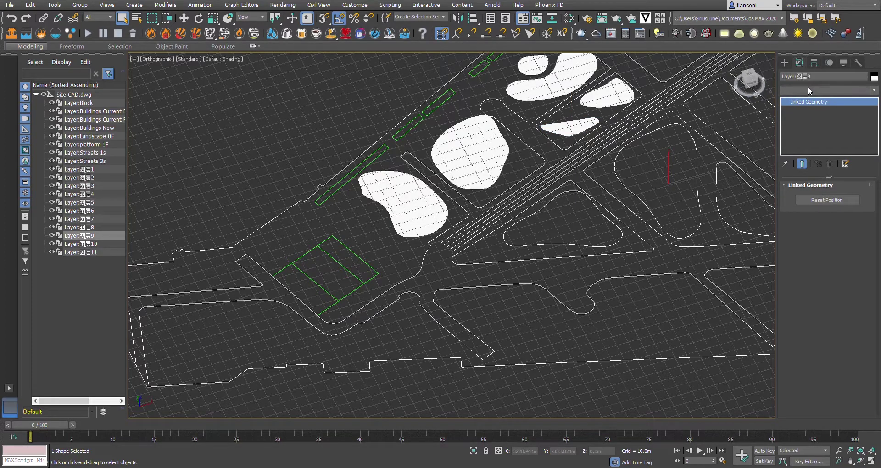
pyautogui.press('Return')
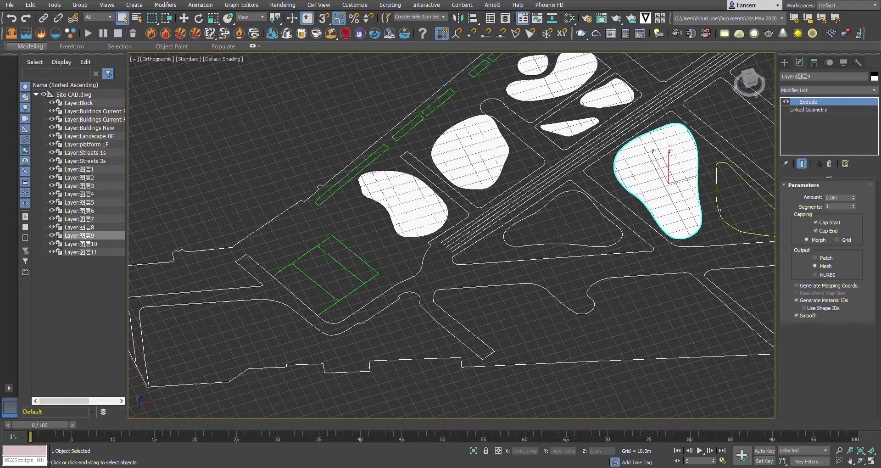
pyautogui.click(719, 204)
pyautogui.click(804, 91)
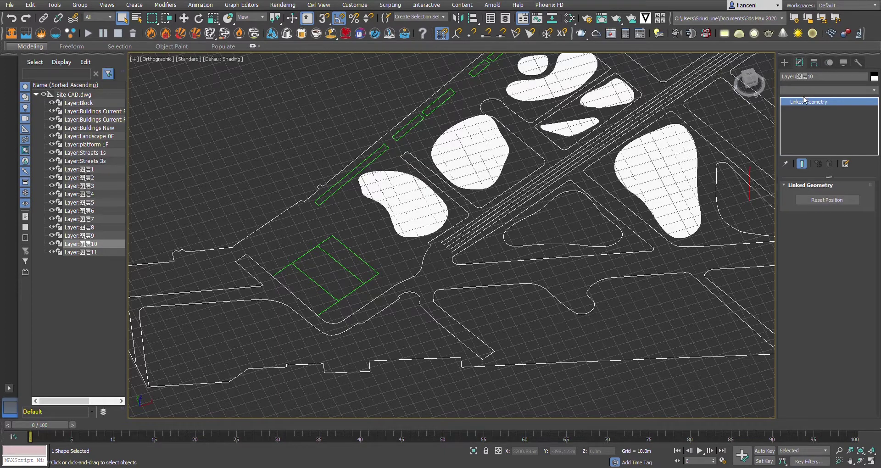
pyautogui.write('extrude')
pyautogui.press('Return')
# - Apply Extrude at 0.0 m to the remaining triangular landscape outline Layer:图层8 south of the street lines
pyautogui.click(610, 220)
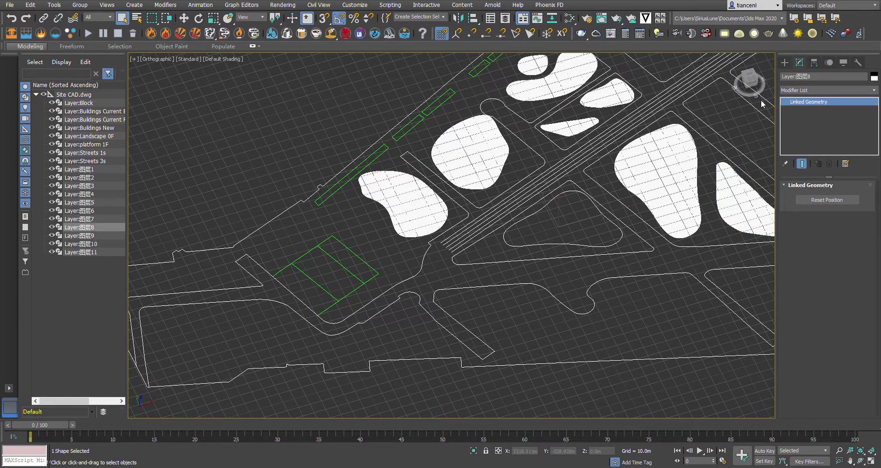
pyautogui.click(793, 88)
pyautogui.write('extrude')
pyautogui.press('Return')
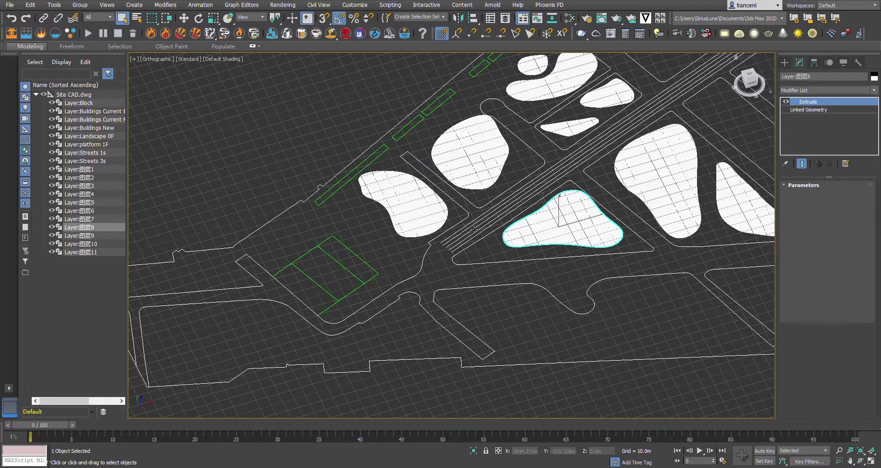
pyautogui.scroll(-2, 475, 230)
pyautogui.scroll(2, 615, 196)
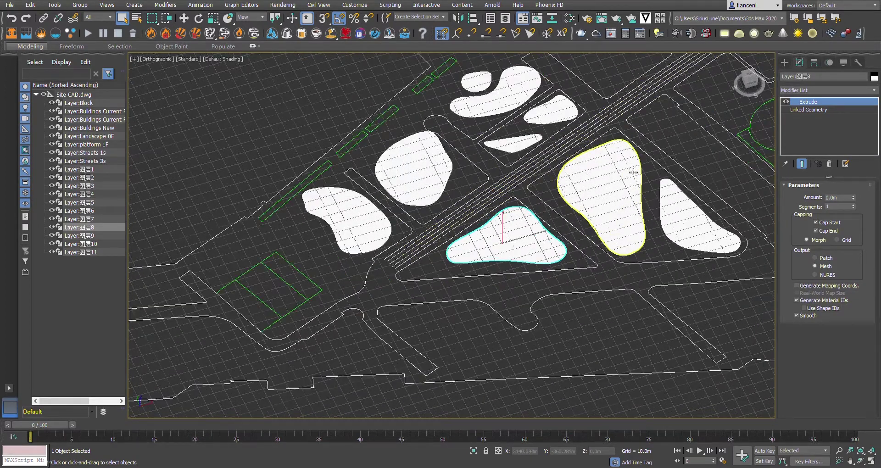
pyautogui.click(377, 229)
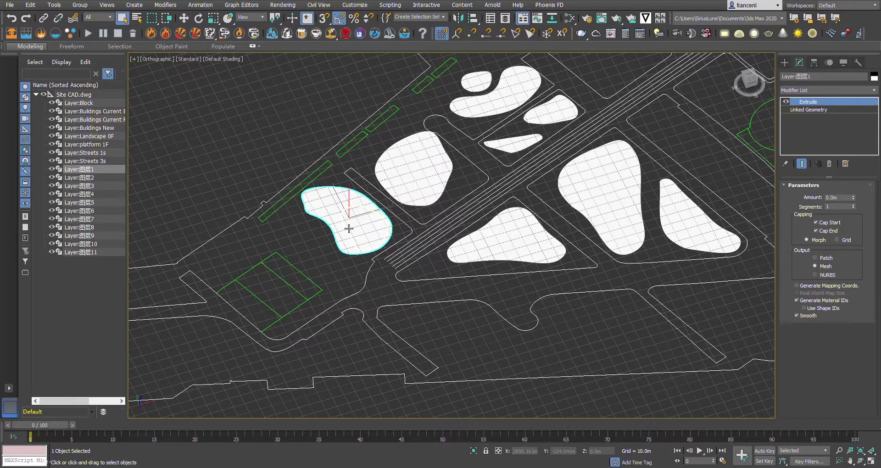
pyautogui.click(410, 179)
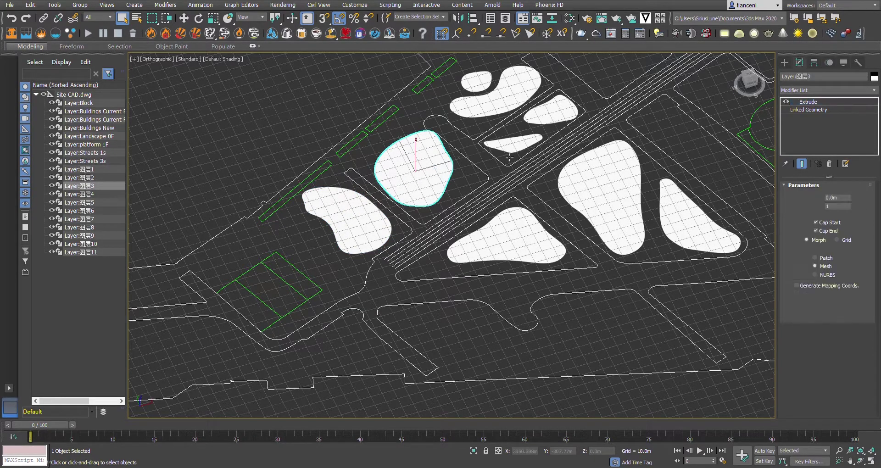
# - Examine the extruded landscape surfaces in relation to the surrounding street lines and the whole site drawing
pyautogui.scroll(-8, 475, 184)
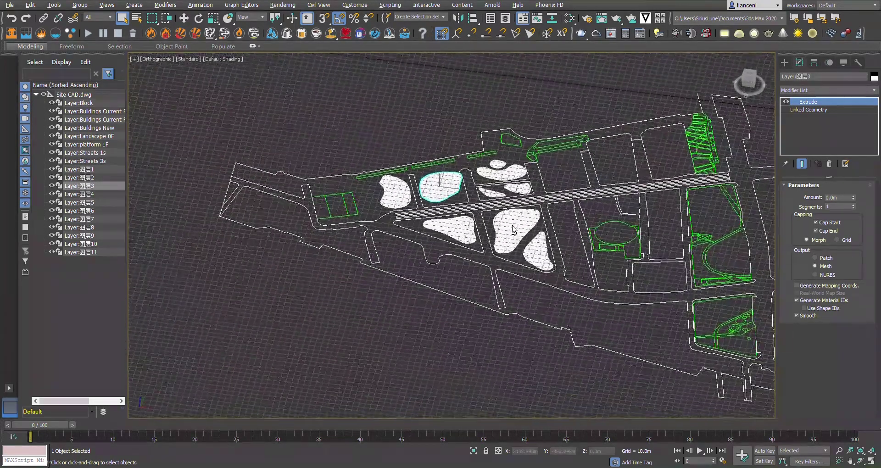
pyautogui.scroll(7, 519, 256)
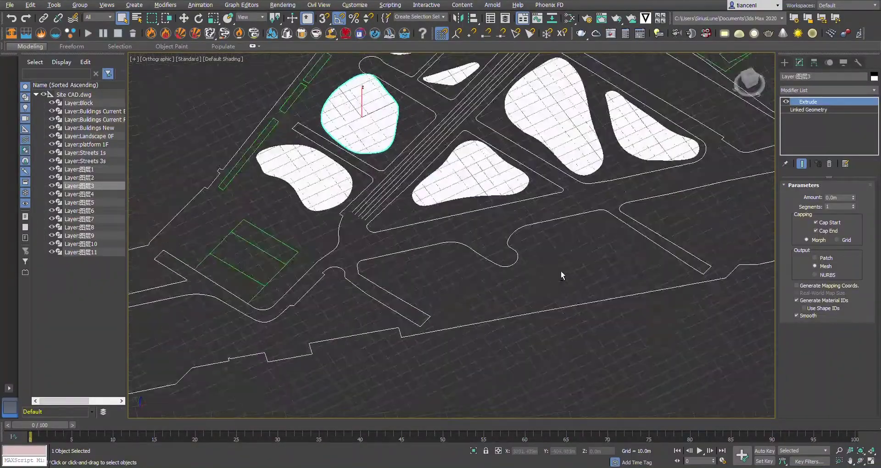
pyautogui.keyDown('alt'); pyautogui.moveTo(561, 271); pyautogui.dragTo(535, 252, button='middle'); pyautogui.keyUp('alt')
pyautogui.scroll(-5, 521, 327)
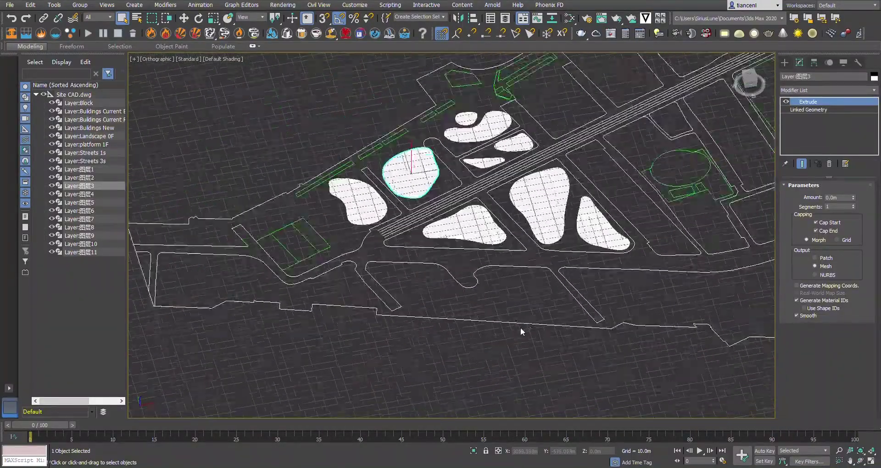
pyautogui.scroll(7, 502, 277)
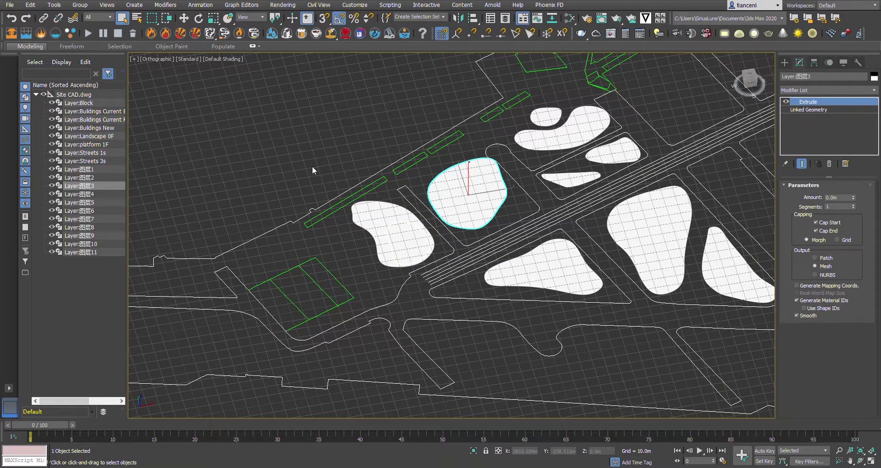
pyautogui.scroll(-5, 345, 206)
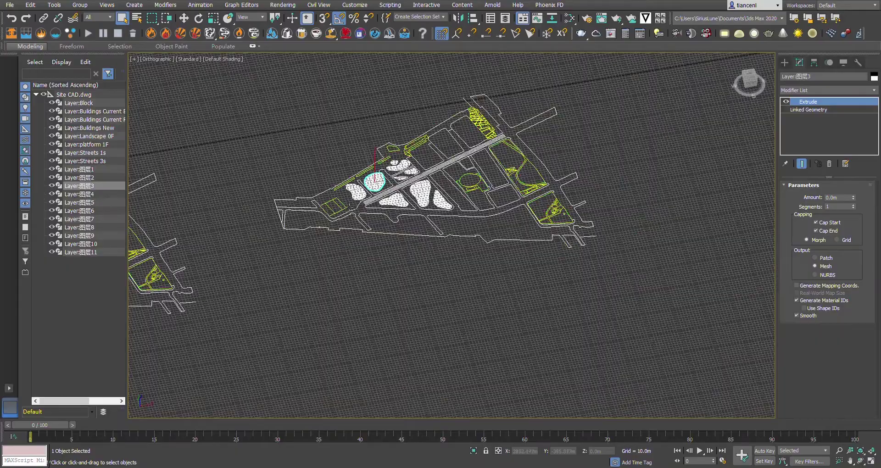
pyautogui.scroll(4, 380, 236)
pyautogui.moveTo(382, 258)
pyautogui.keyDown('alt'); pyautogui.mouseDown(button='middle')
pyautogui.moveTo(384, 223)
pyautogui.moveTo(390, 248)
pyautogui.mouseUp(button='middle'); pyautogui.keyUp('alt')
pyautogui.scroll(-2, 381, 255)
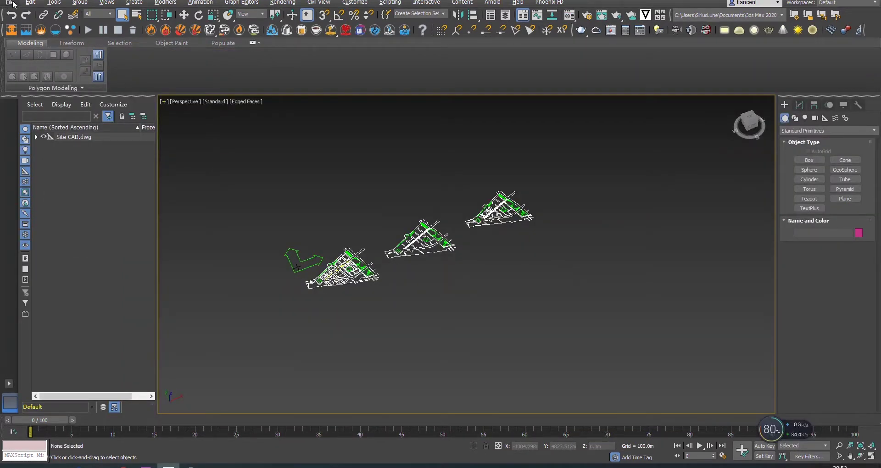
# - Import the drawing Site CAD.dwg from the folder D:\Unimelb Backup\3ds MAX\A2 into the scene
pyautogui.click(10, 2)
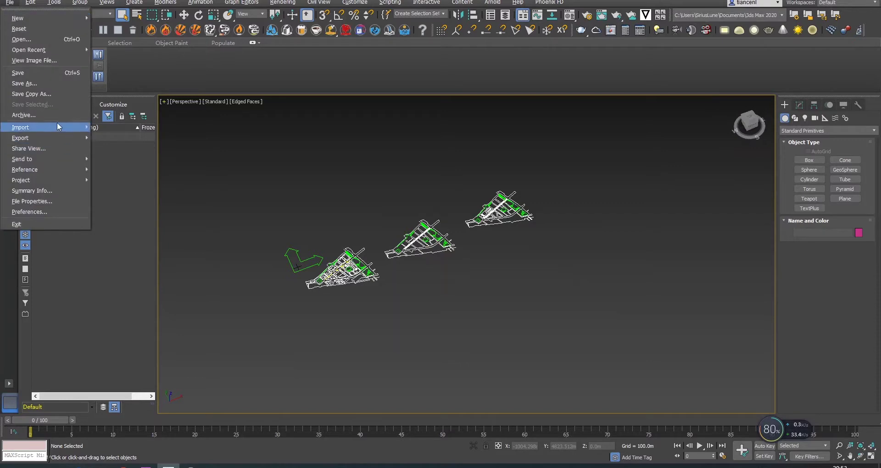
pyautogui.moveTo(64, 127)
pyautogui.click(128, 131)
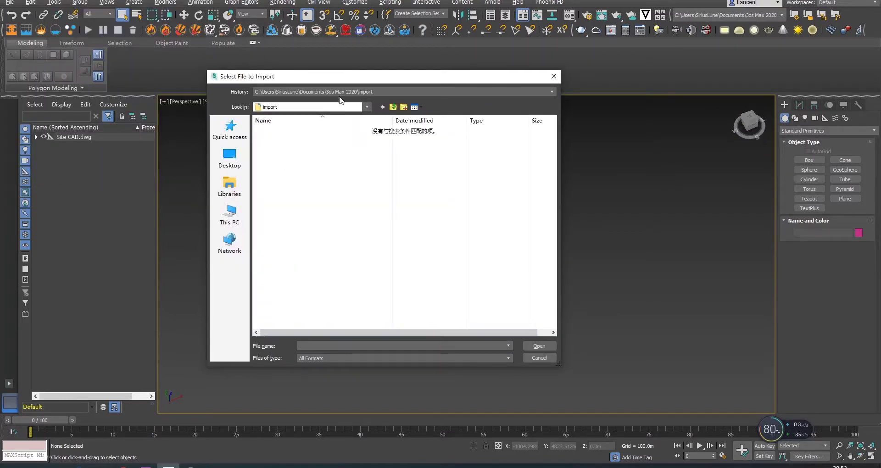
pyautogui.click(552, 92)
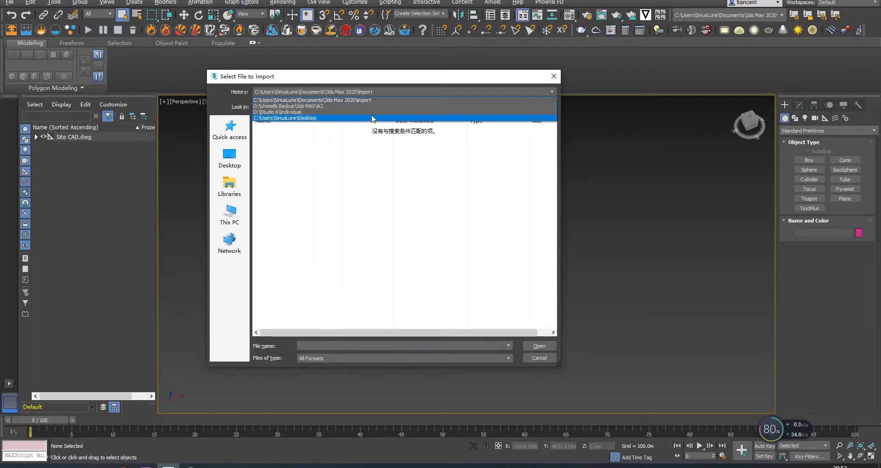
pyautogui.click(319, 106)
pyautogui.click(471, 147)
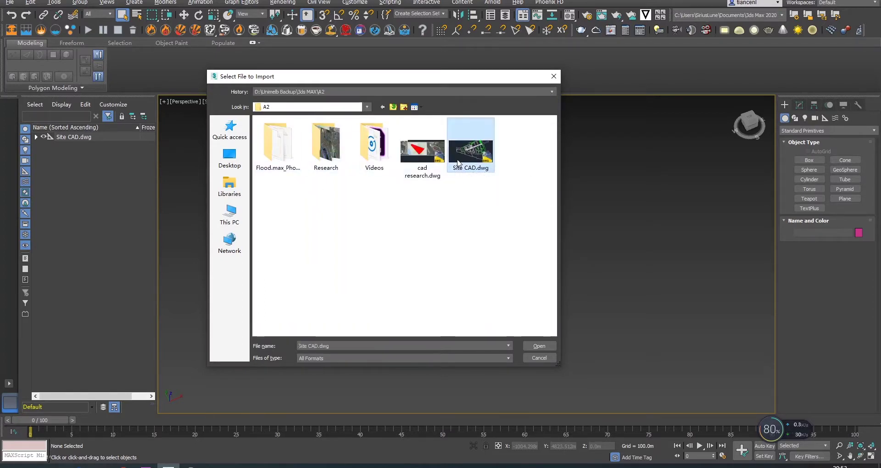
pyautogui.click(536, 347)
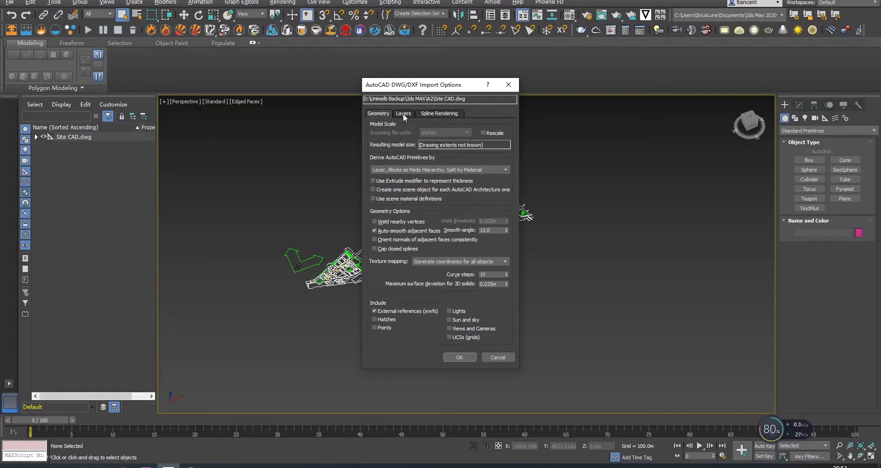
# - Review the layer, spline rendering and geometry options of the DWG import and accept them with all frozen layers skipped
pyautogui.click(403, 118)
pyautogui.click(432, 117)
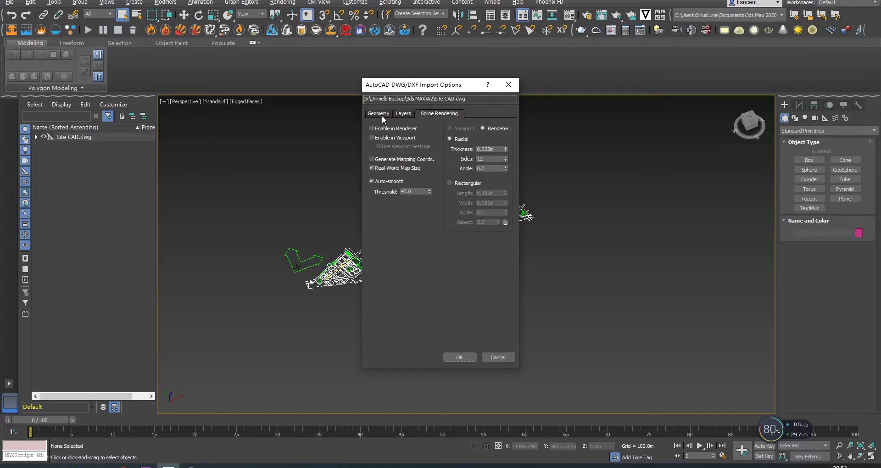
pyautogui.click(404, 116)
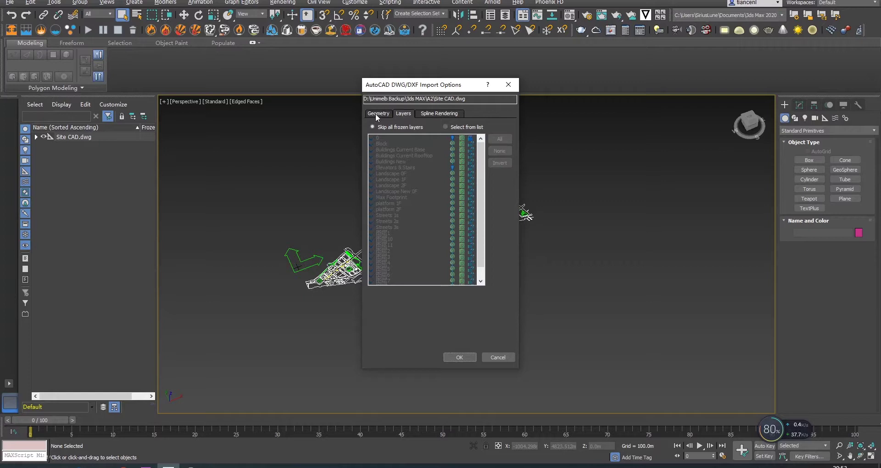
pyautogui.click(375, 113)
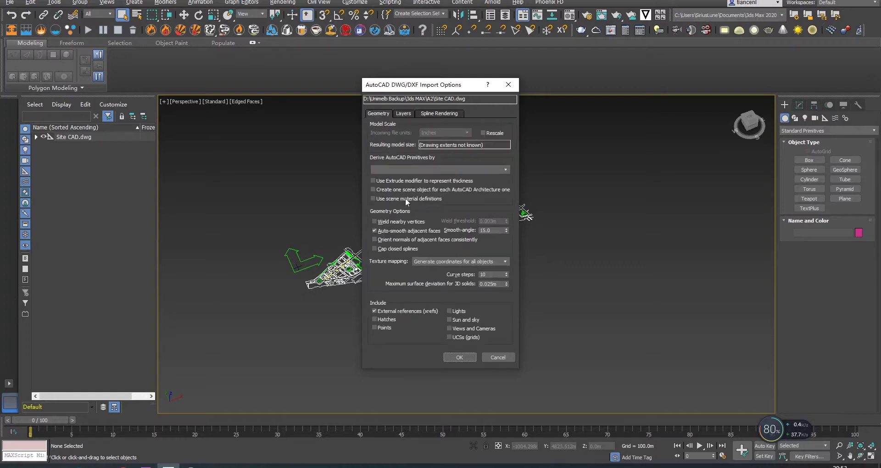
pyautogui.click(460, 357)
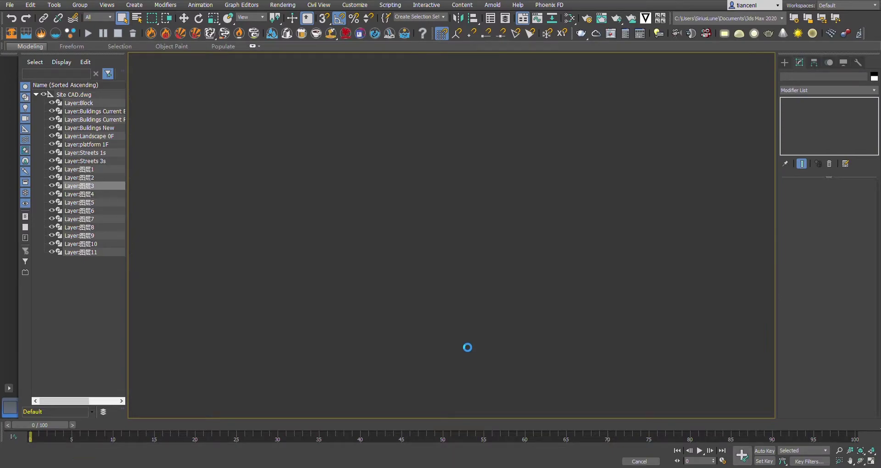
# - Move the linked Site CAD.dwg helper with its drawings to about Y -2004 m, clear of the imported drawings, and deselect it
pyautogui.scroll(-5, 417, 263)
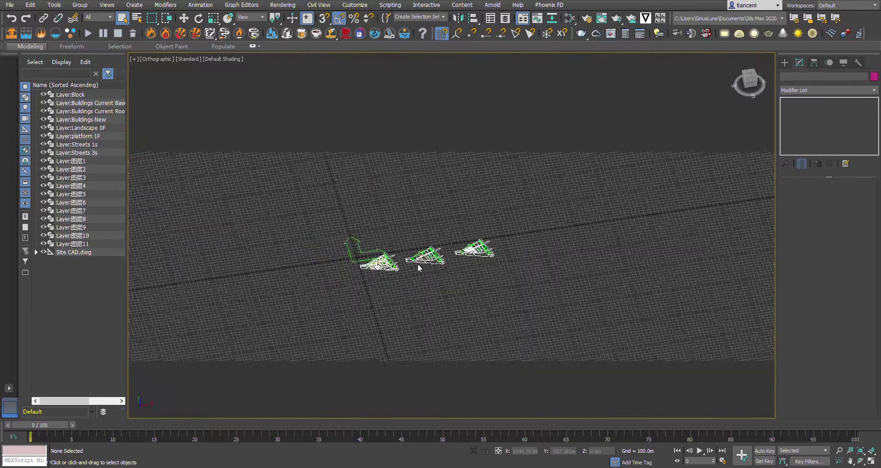
pyautogui.scroll(5, 461, 258)
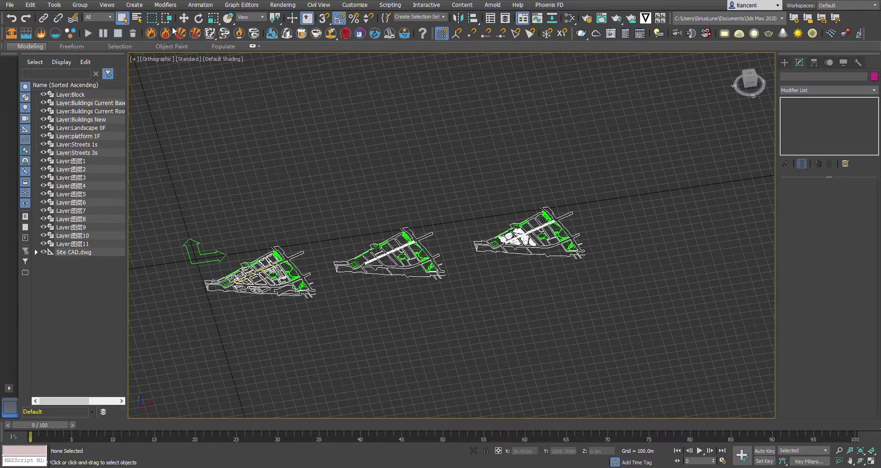
pyautogui.click(183, 18)
pyautogui.scroll(-2, 390, 253)
pyautogui.scroll(-2, 375, 270)
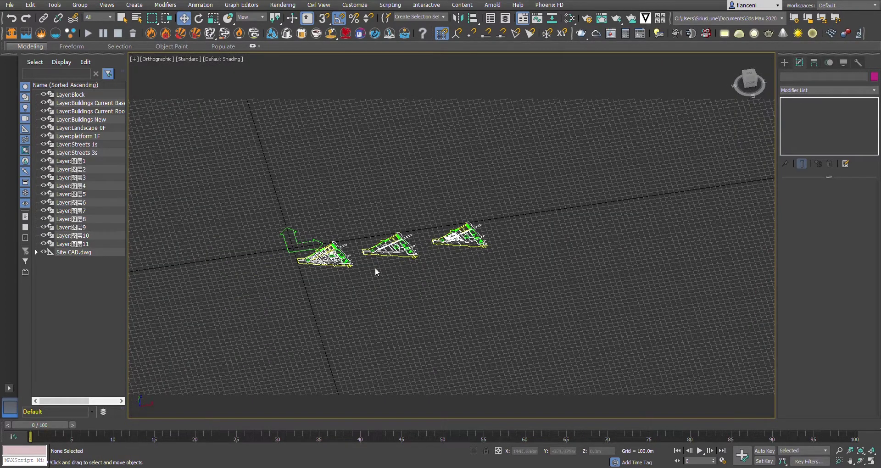
pyautogui.click(93, 253)
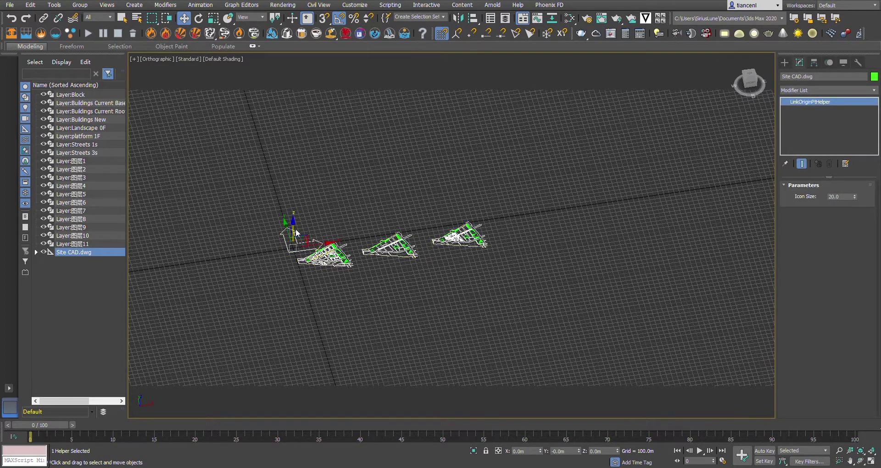
pyautogui.keyDown('shift'); pyautogui.moveTo(289, 227); pyautogui.dragTo(313, 296); pyautogui.keyUp('shift')
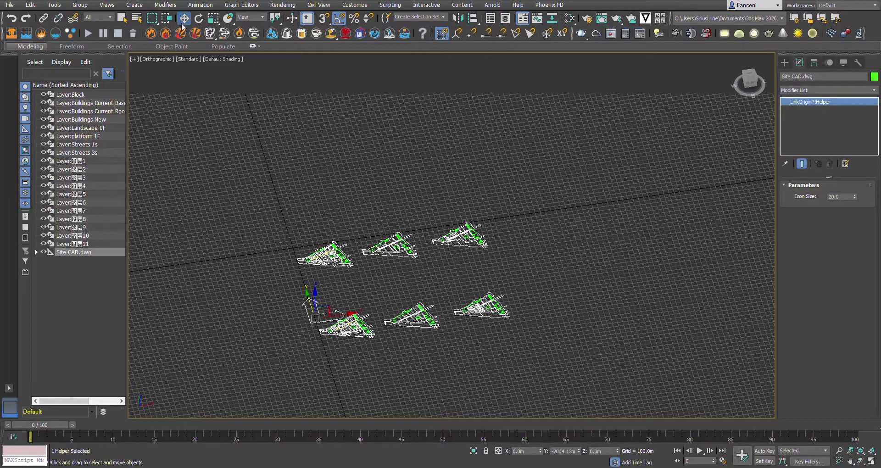
pyautogui.click(122, 18)
pyautogui.click(516, 199)
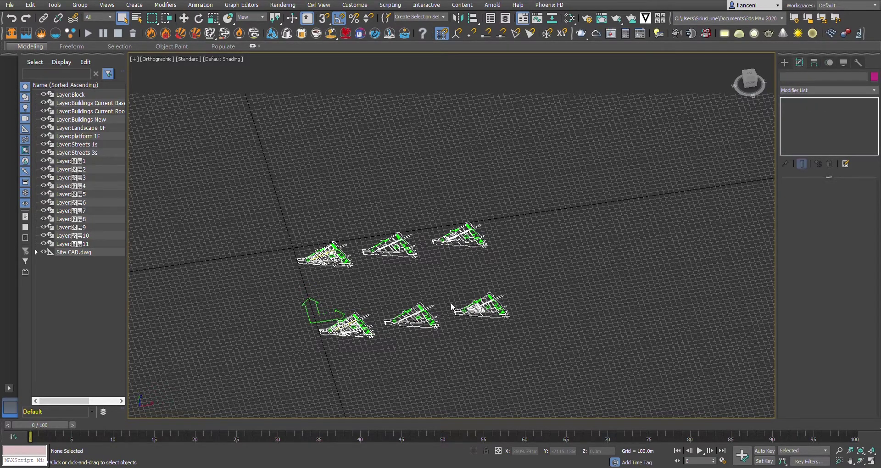
# - Compare the row of imported site drawings with the moved row of linked drawings and its extruded landscape surfaces
pyautogui.scroll(3, 490, 208)
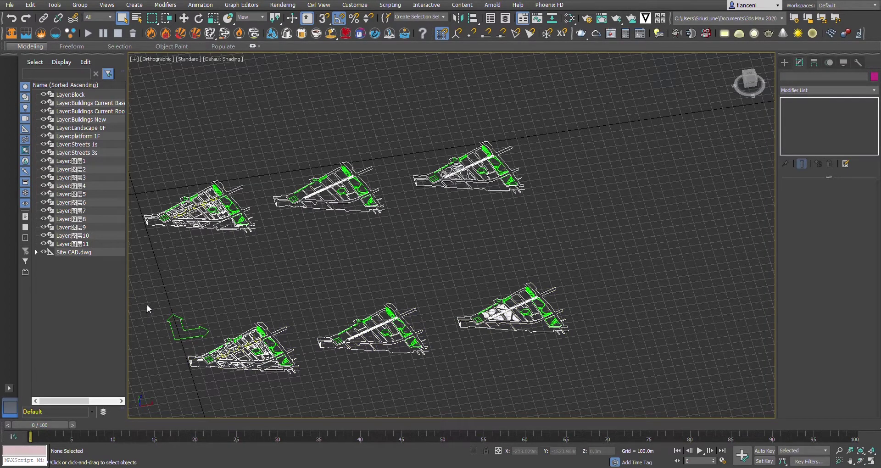
pyautogui.scroll(-5, 595, 293)
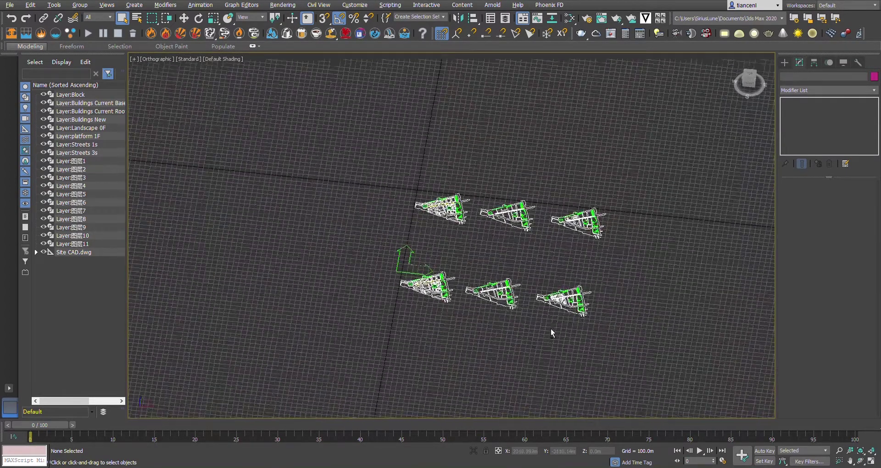
pyautogui.scroll(5, 579, 318)
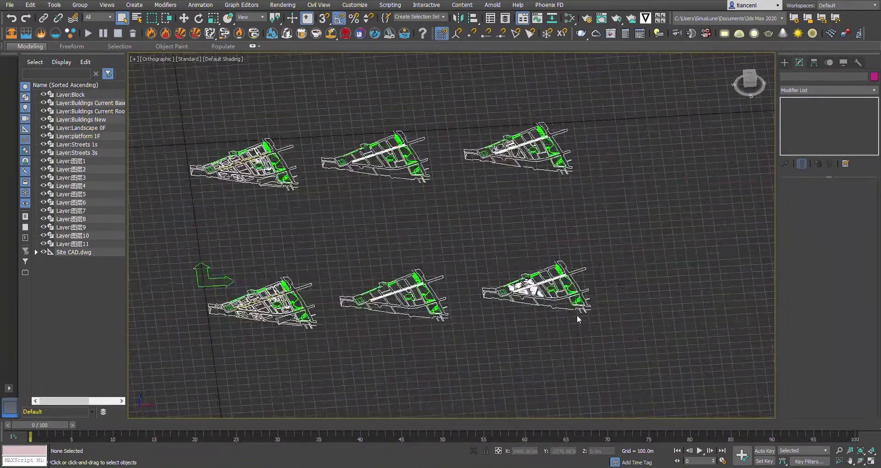
pyautogui.scroll(3, 576, 314)
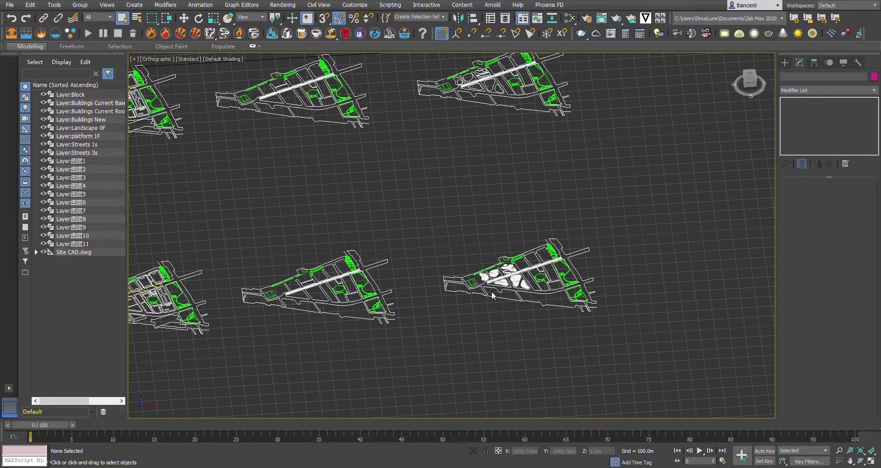
pyautogui.scroll(-2, 516, 306)
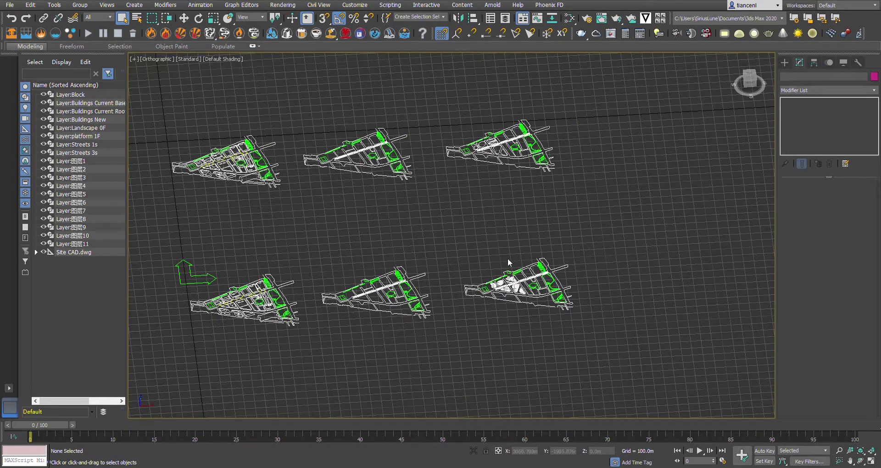